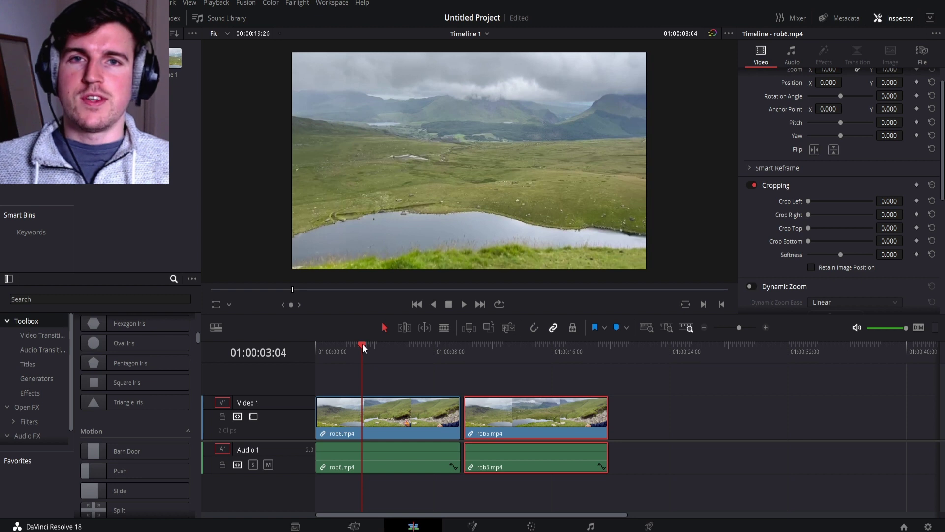
- Scrub through the footage to the lake shot, then switch to the Color page
drag(362, 344, 421, 352)
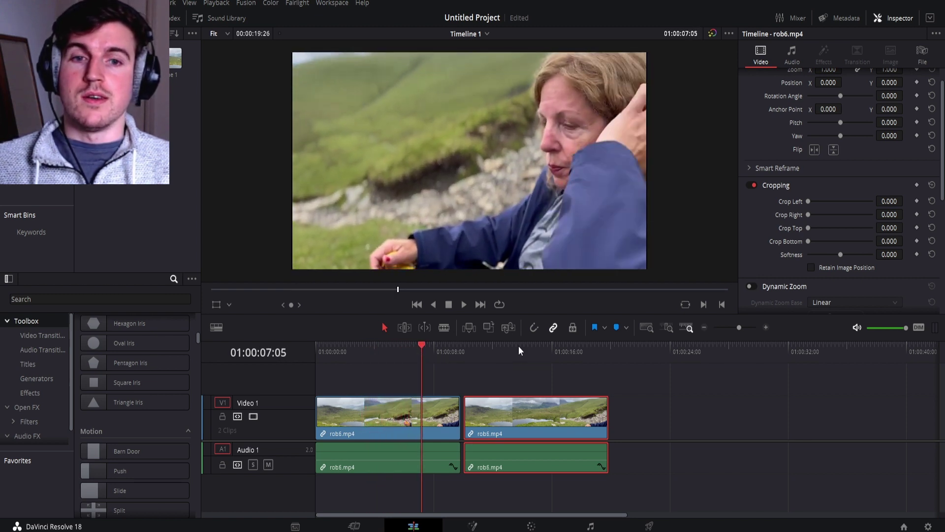
click(485, 348)
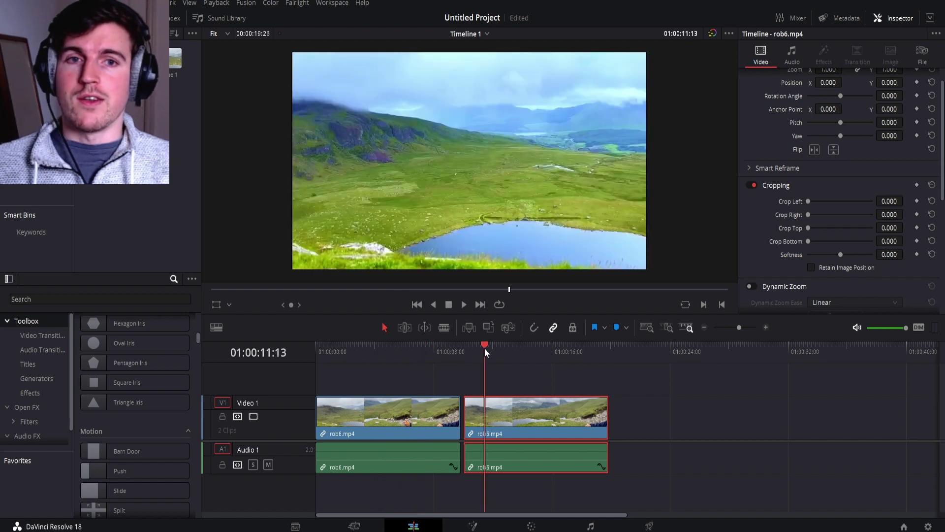
drag(485, 348, 525, 347)
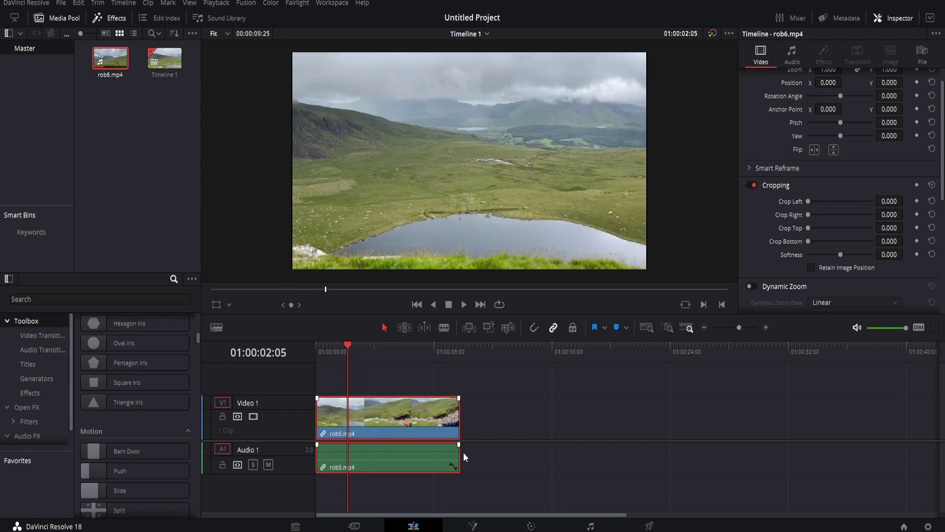
click(532, 526)
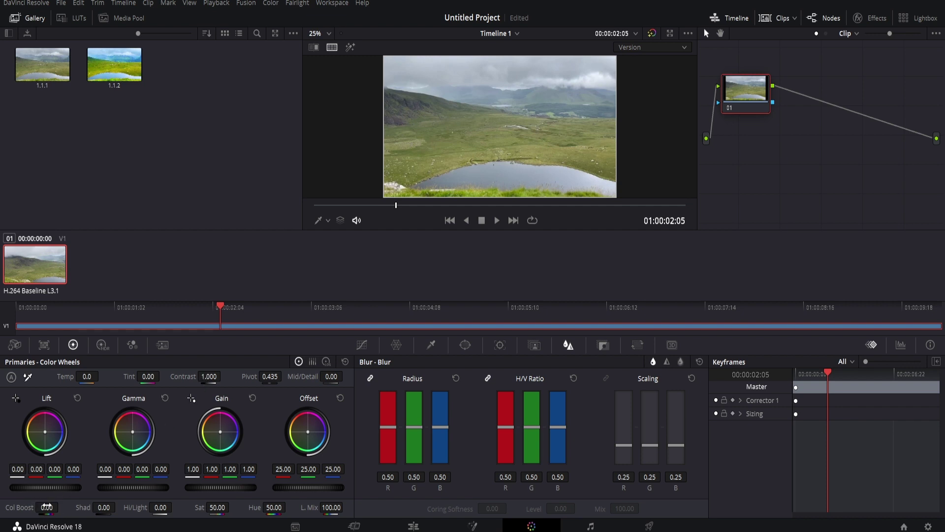
- Raise Col Boost to 100, play back to check it, then cool Temp to -860
drag(47, 506, 61, 507)
key(space)
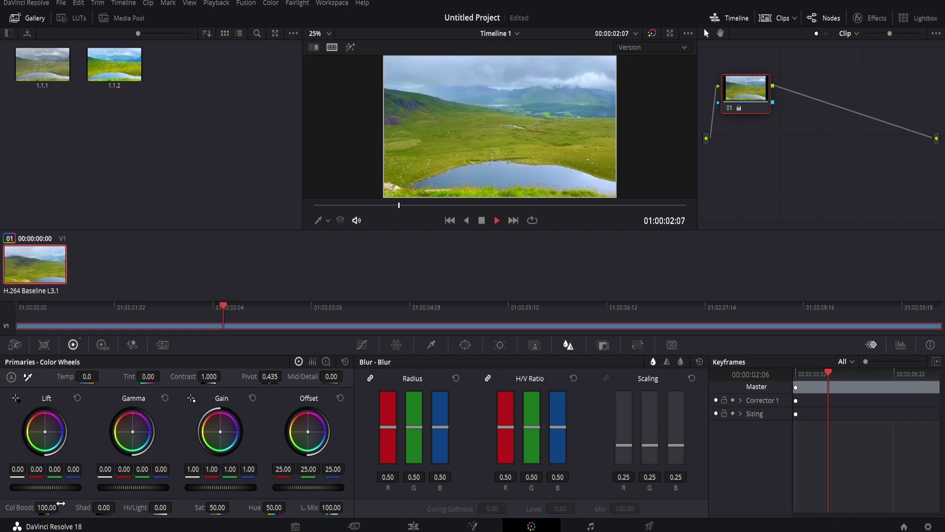
key(space)
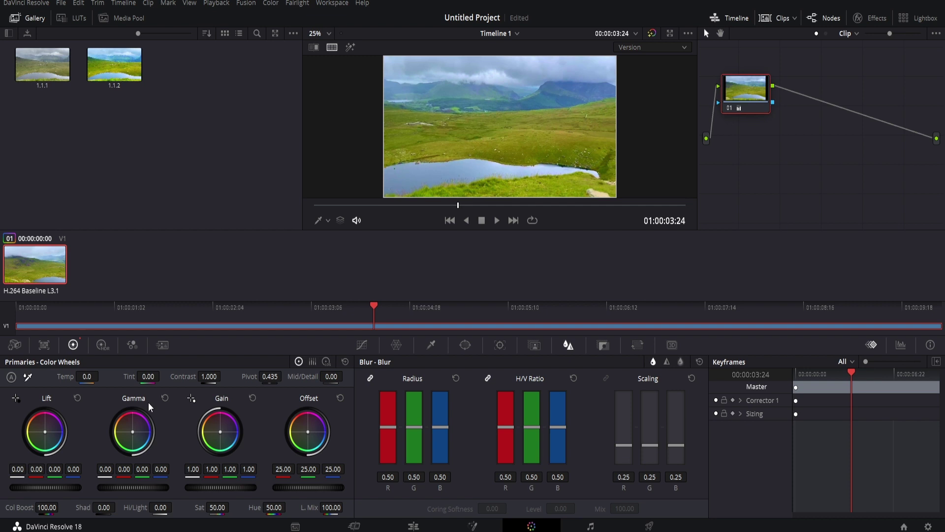
drag(370, 305, 220, 303)
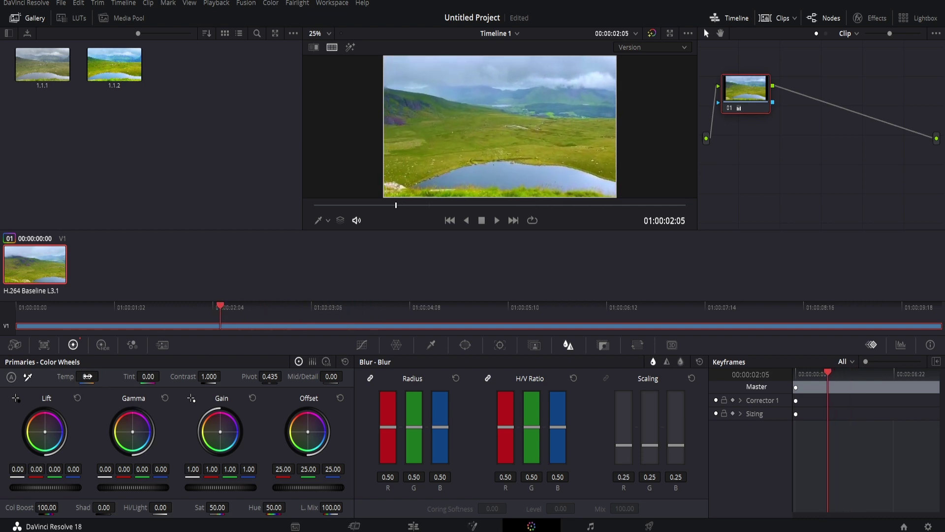
mouse_move(87, 377)
mouse_down()
mouse_move(74, 376)
mouse_move(93, 376)
mouse_up()
- Undo a trial lift drop, nudge lift and gamma to 0.01, and raise saturation to 77.40
drag(46, 488, 34, 488)
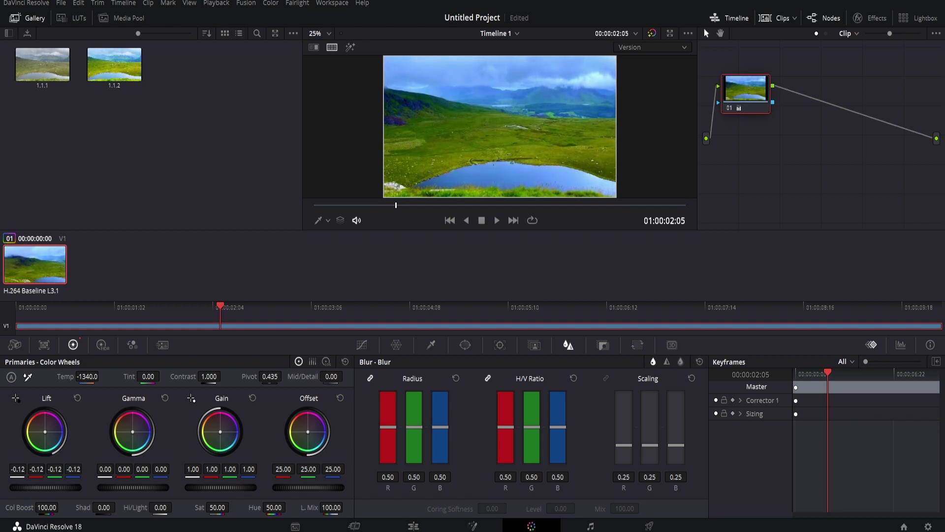
key(ctrl+z)
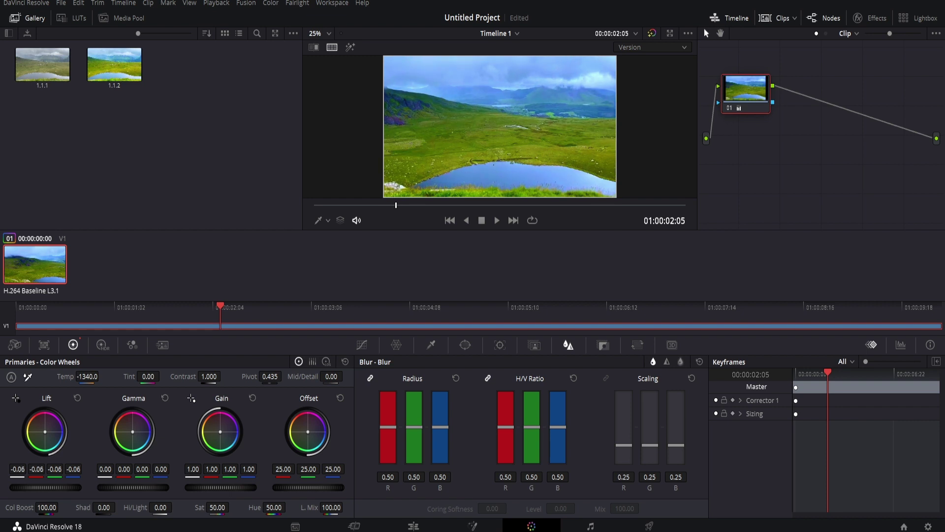
drag(45, 487, 47, 488)
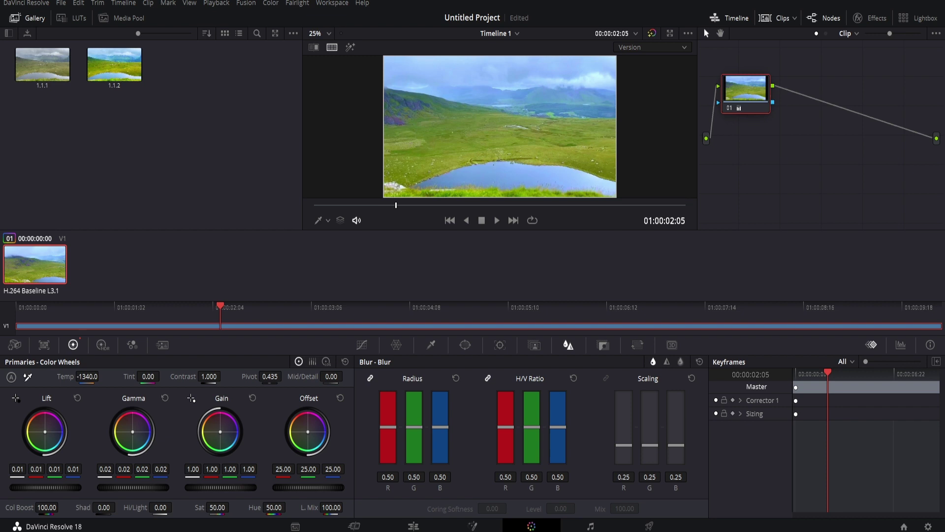
drag(133, 487, 118, 511)
drag(226, 508, 236, 507)
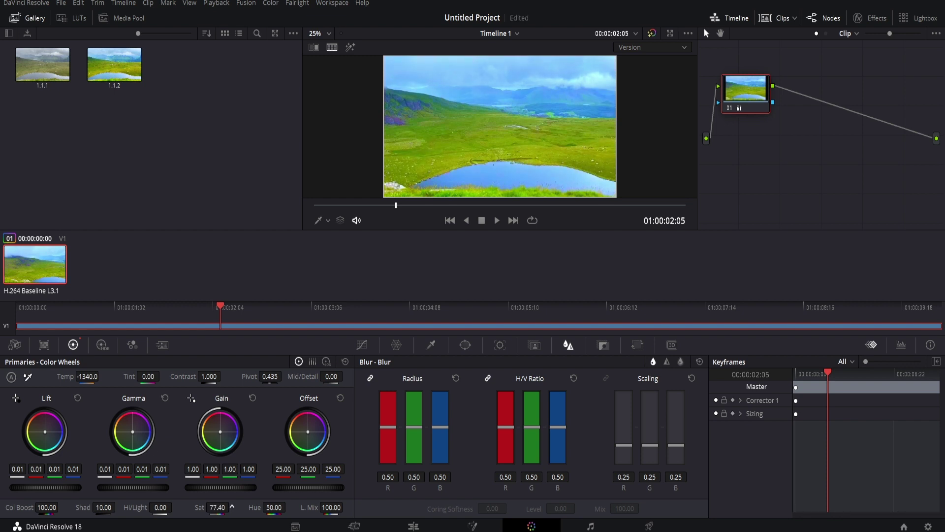
drag(220, 308, 48, 307)
- Review the grade, move to the portrait, and set contrast to 0.894 and gain to 1.18
key(space)
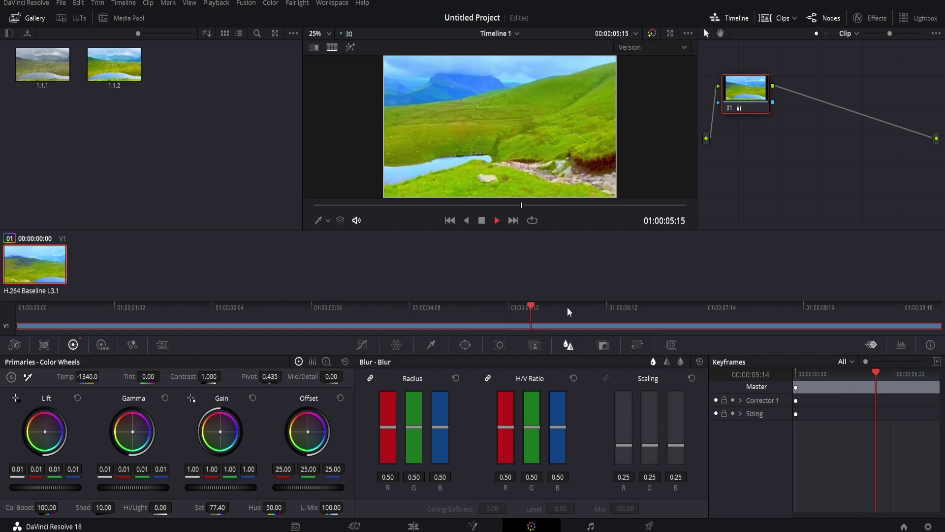
key(space)
key(space)
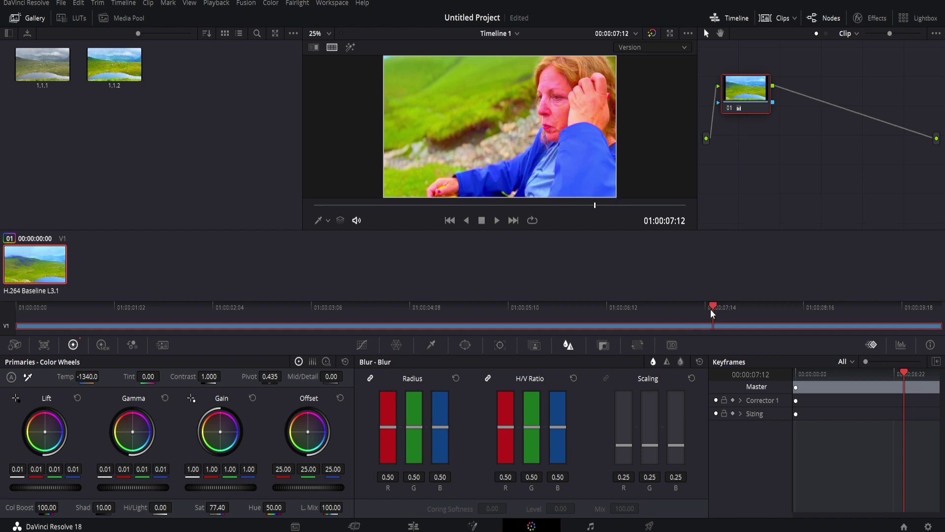
mouse_move(713, 310)
mouse_down()
mouse_move(740, 309)
mouse_move(724, 311)
mouse_up()
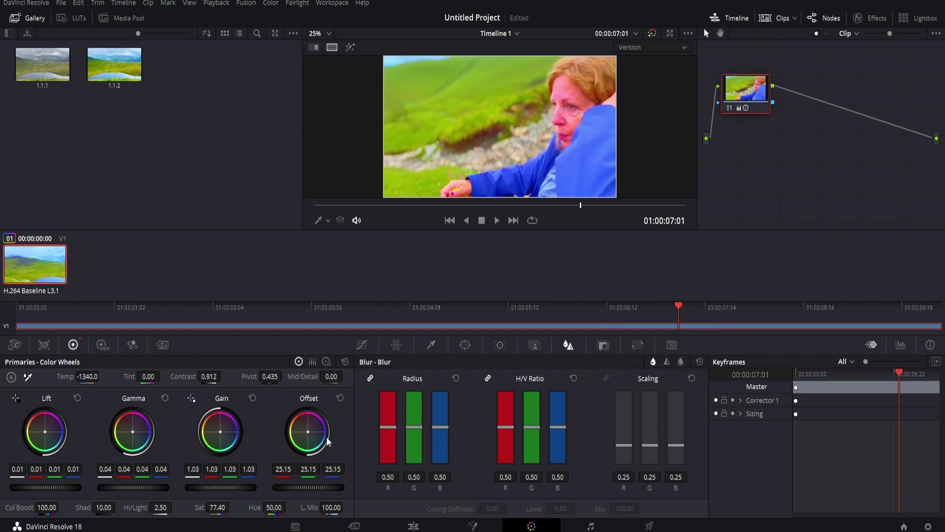
drag(219, 376, 220, 376)
drag(220, 486, 231, 487)
- Set offset to 28.90, shadows to -62.50 and saturation to 63.80, then compare with the lake shot
drag(308, 487, 320, 488)
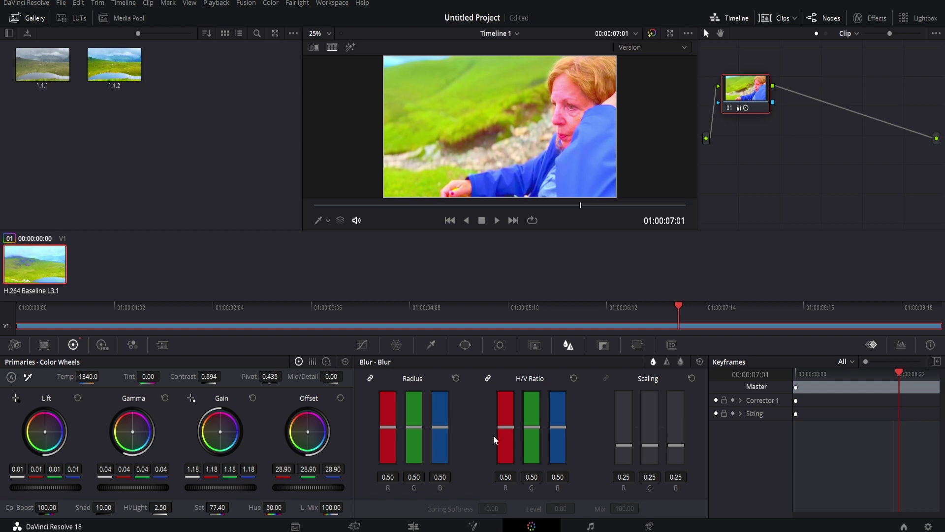
key(space)
key(space)
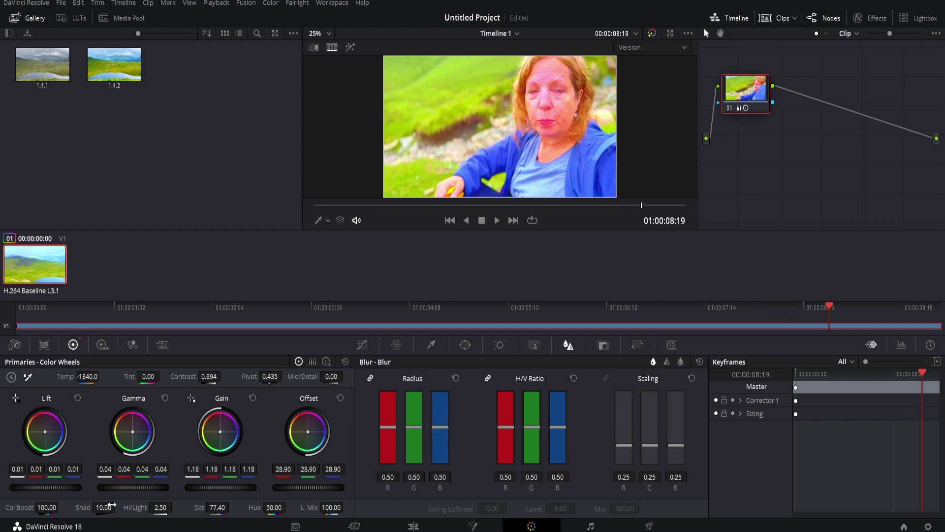
drag(111, 505, 119, 507)
drag(714, 303, 500, 299)
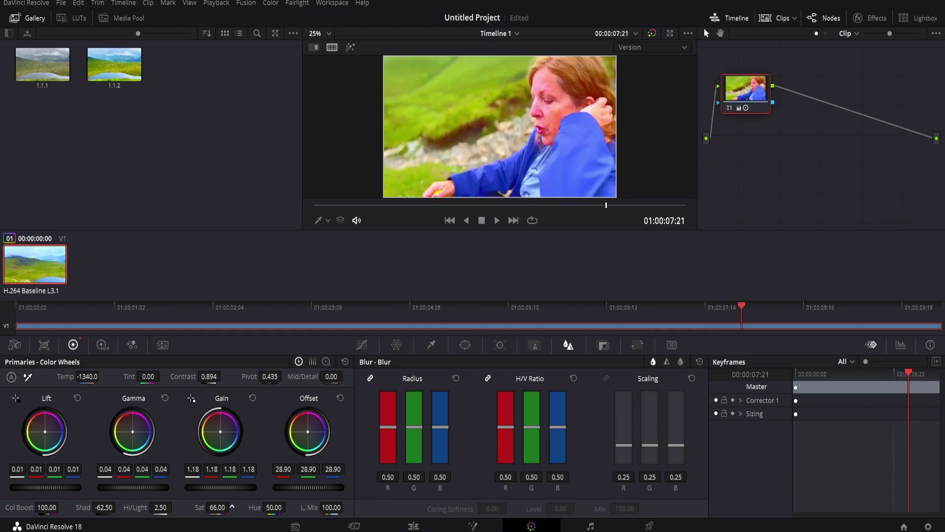
drag(232, 507, 232, 507)
drag(464, 305, 685, 294)
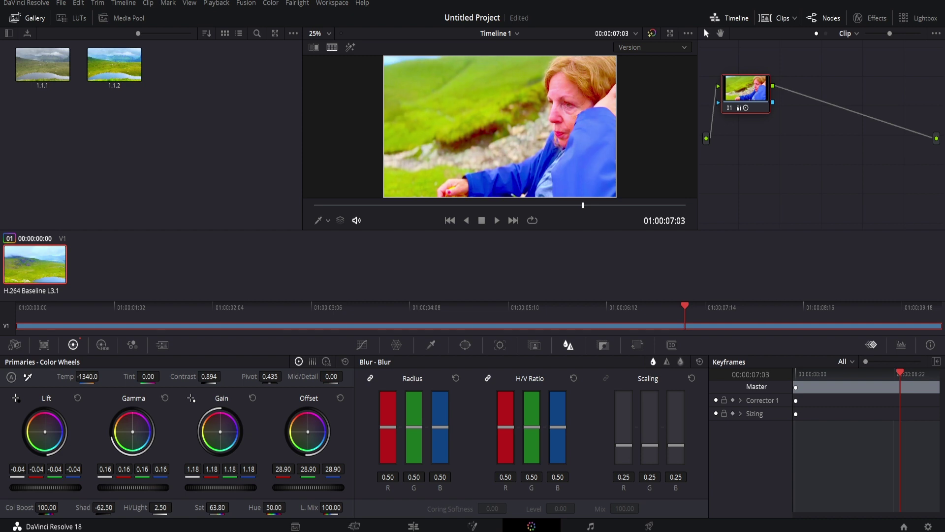
- Scrub forward through the portrait footage to preview the grade
drag(685, 306, 239, 299)
- On the Edit page, drag rob6.mp4 from the Media Pool after the first clip and preview both
click(414, 526)
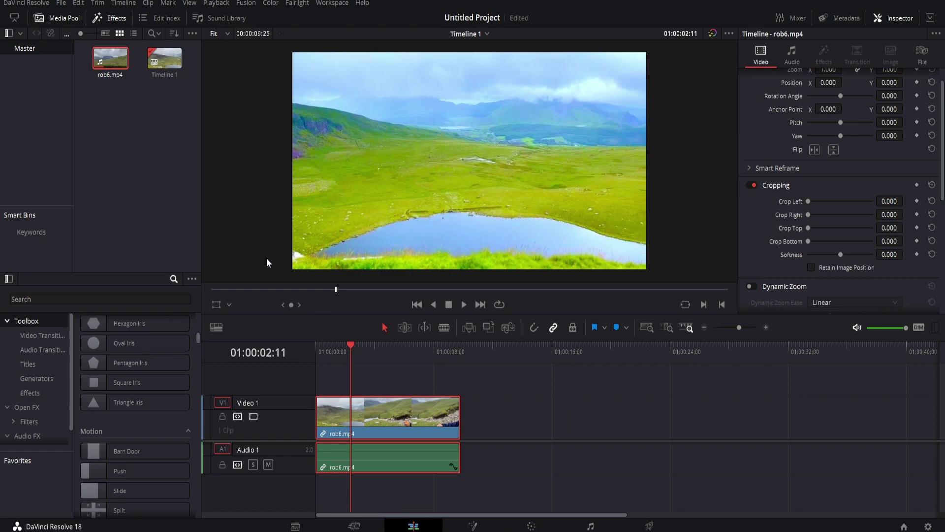
drag(111, 58, 492, 406)
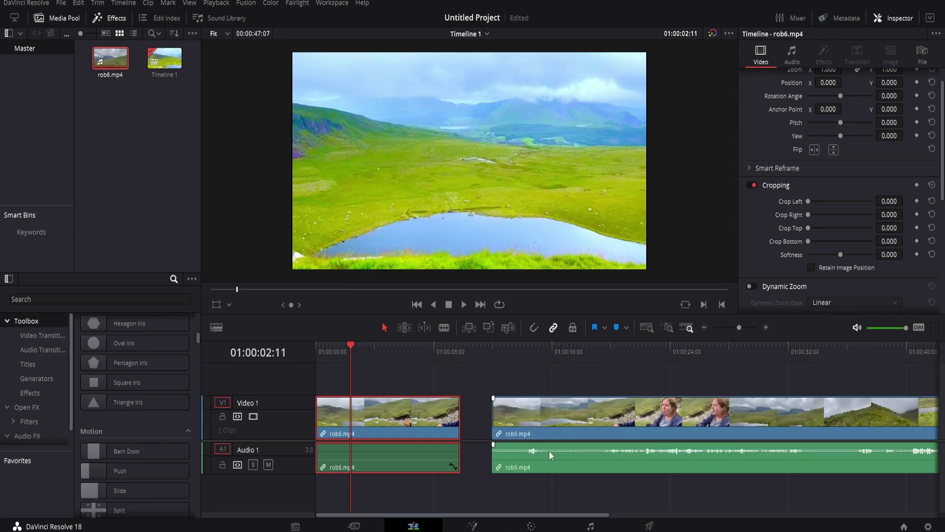
drag(539, 352, 522, 339)
drag(335, 354, 426, 352)
- Switch to the Color page with Shift+6
key(shift+6)
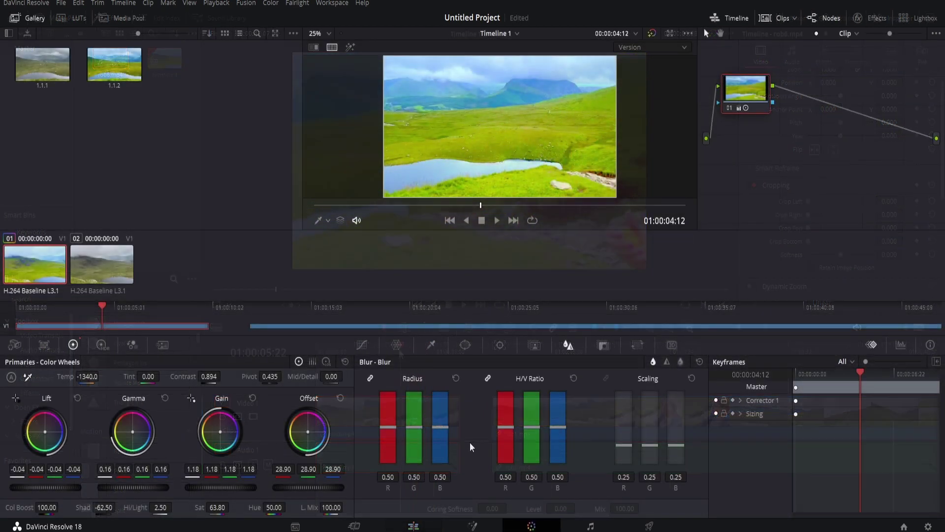